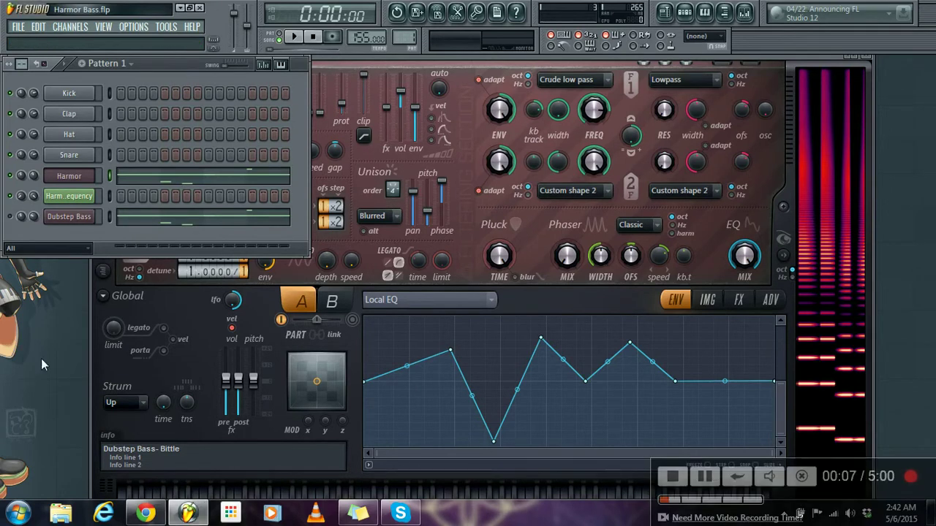
Play and stop the pattern to audition the bass, then bring the Harmor editor forward.
key(space)
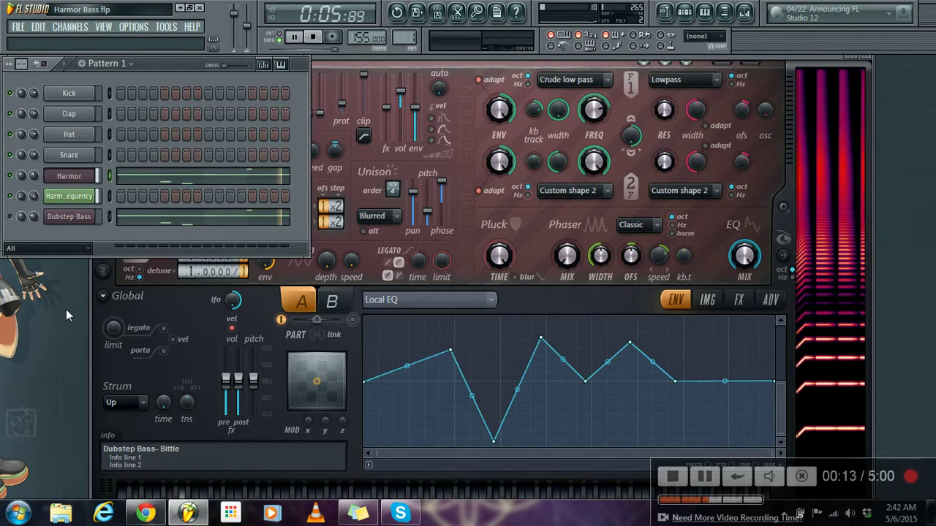
key(space)
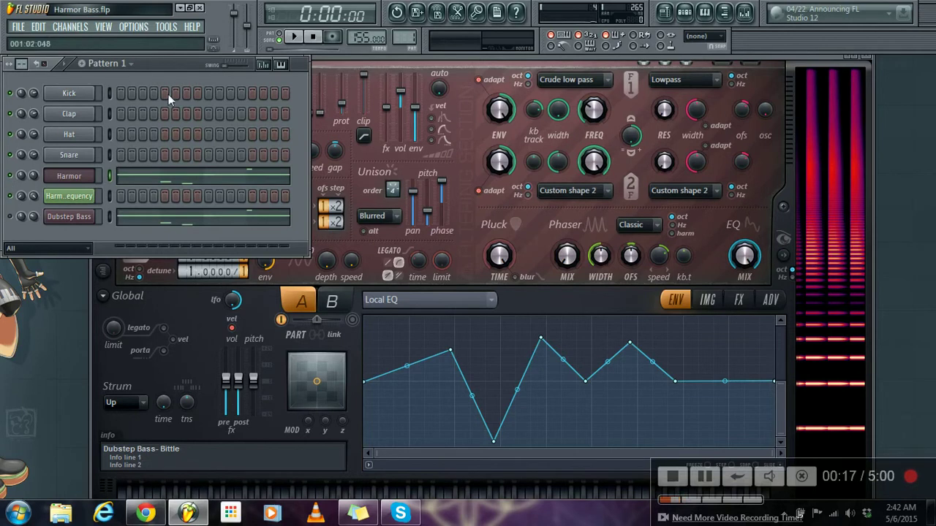
click(357, 58)
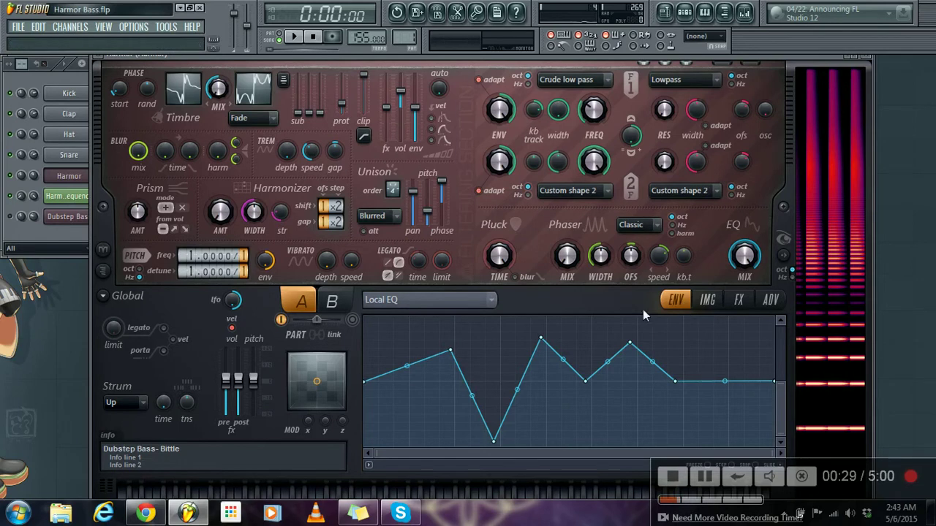
click(428, 302)
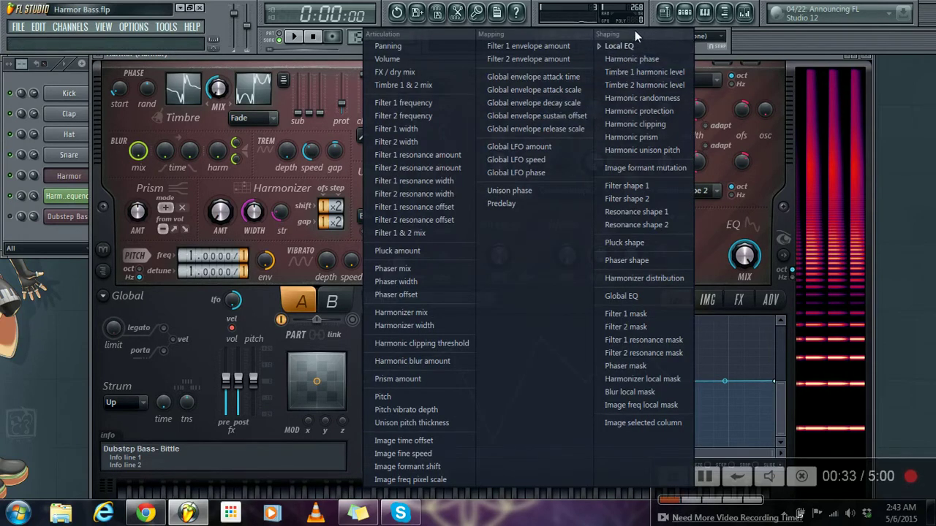
click(620, 46)
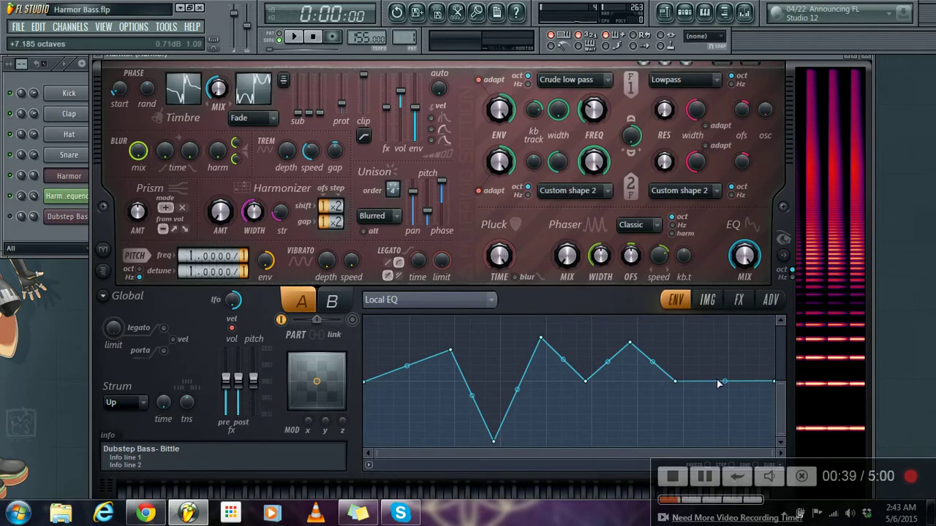
right_click(403, 348)
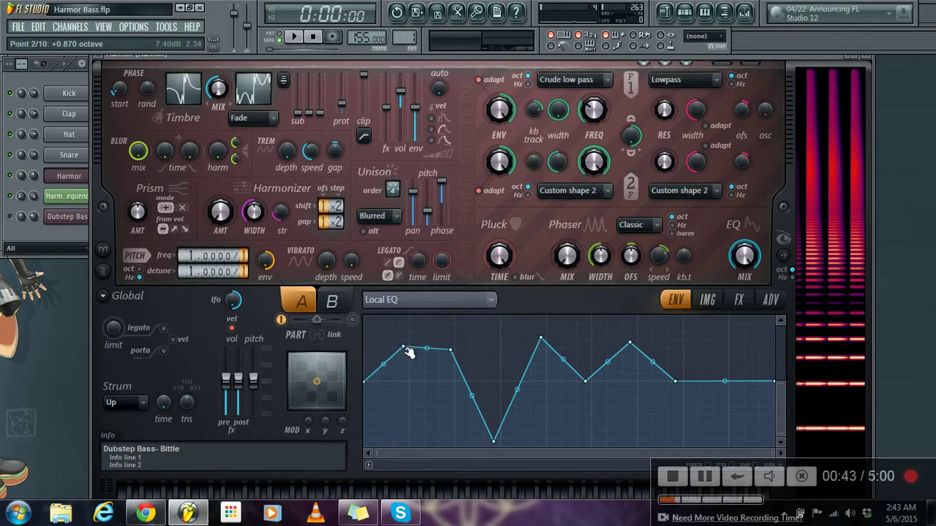
drag(409, 353, 420, 371)
right_click(403, 366)
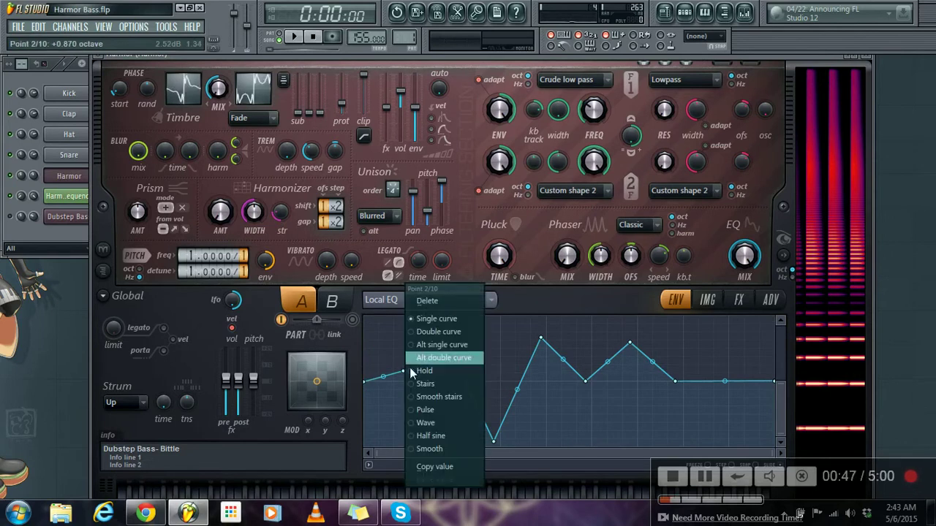
click(426, 302)
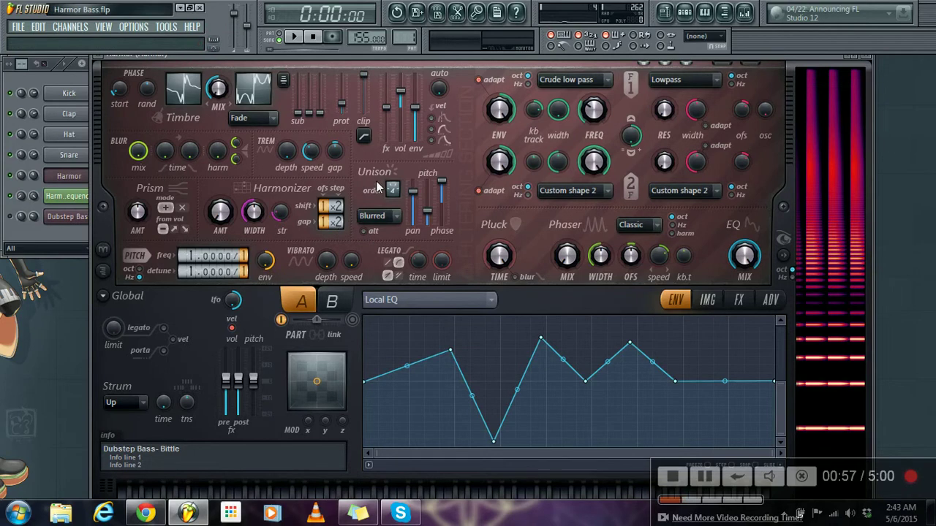
Adjust Harmor's unison order knob and set unison pitch thickness to 20% and phase to 64%.
drag(392, 190, 392, 207)
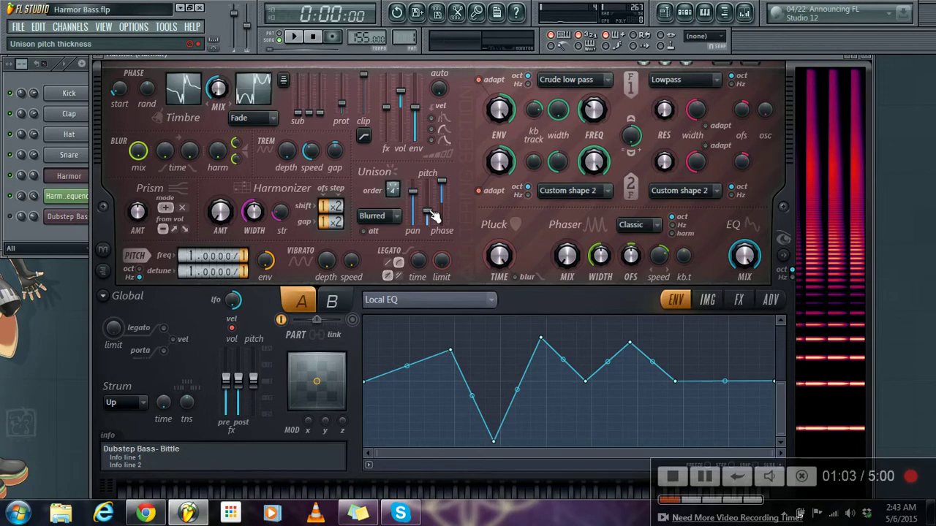
drag(433, 215, 429, 213)
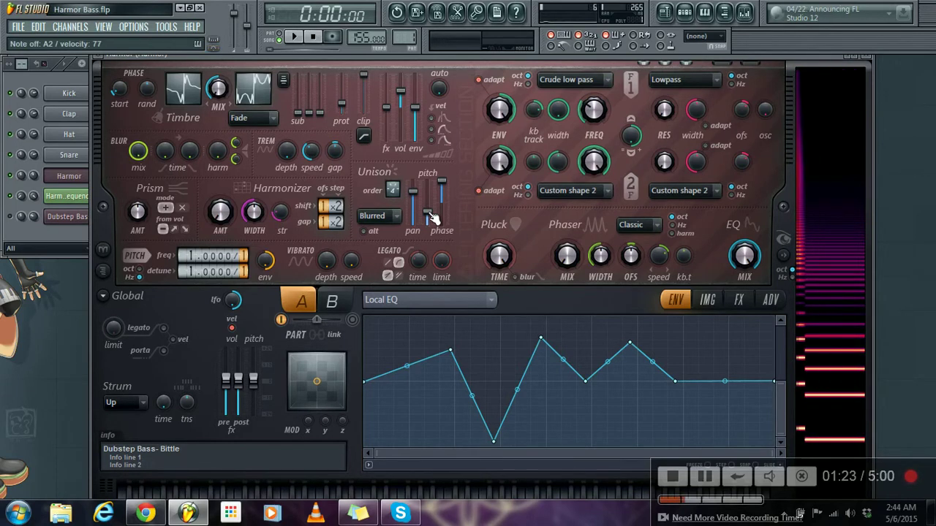
drag(431, 217, 431, 201)
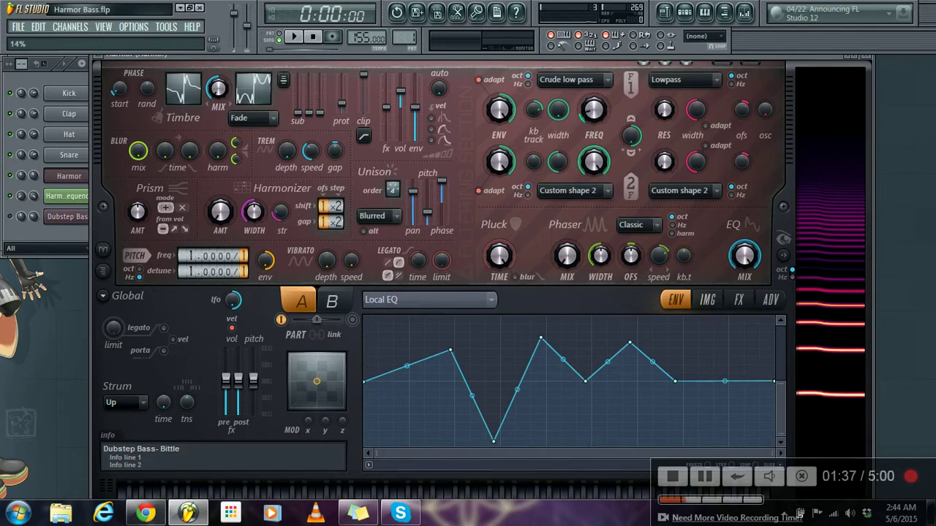
Play Harmor's notes (long A2, short F2, E2, A2, C3) in the piano roll, then close it.
key(F6)
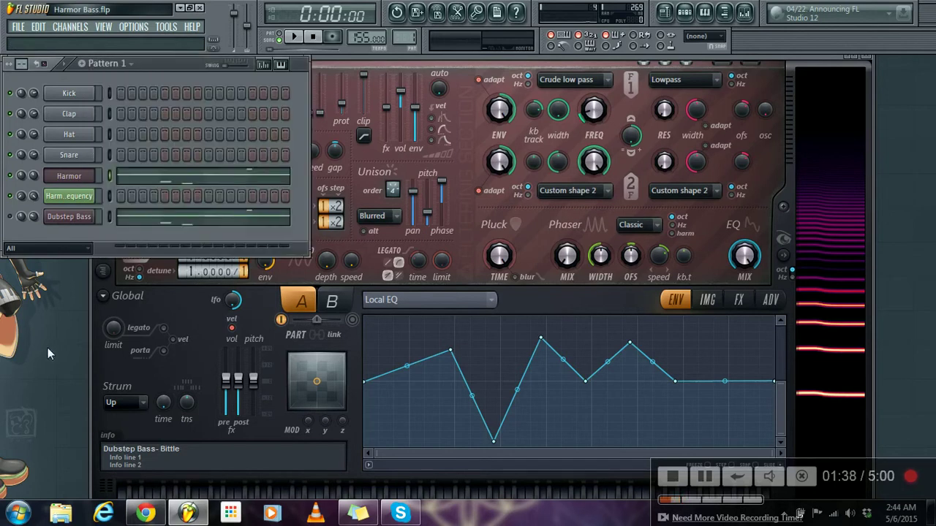
click(168, 178)
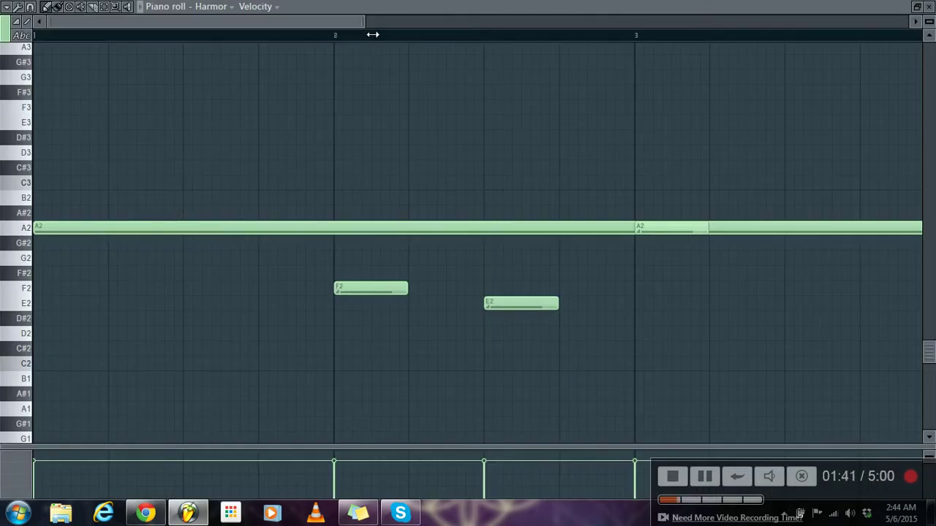
drag(372, 34, 660, 58)
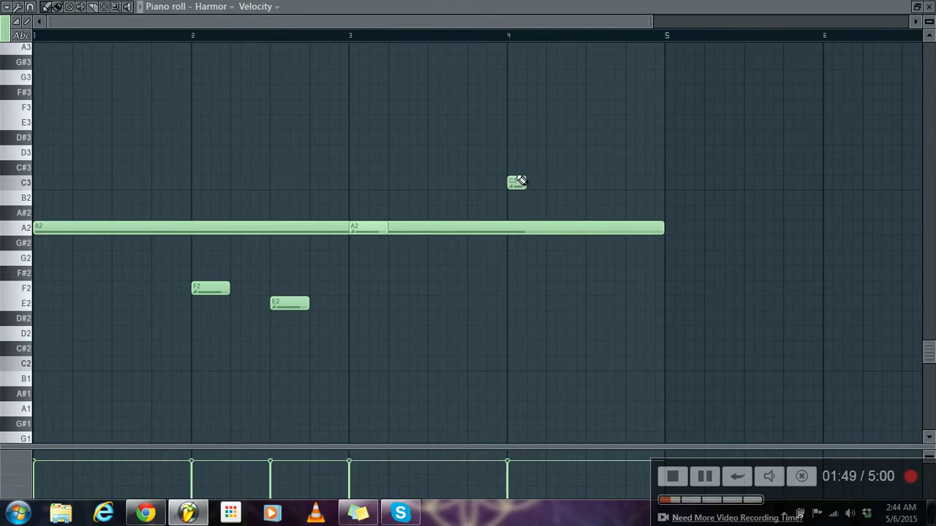
key(space)
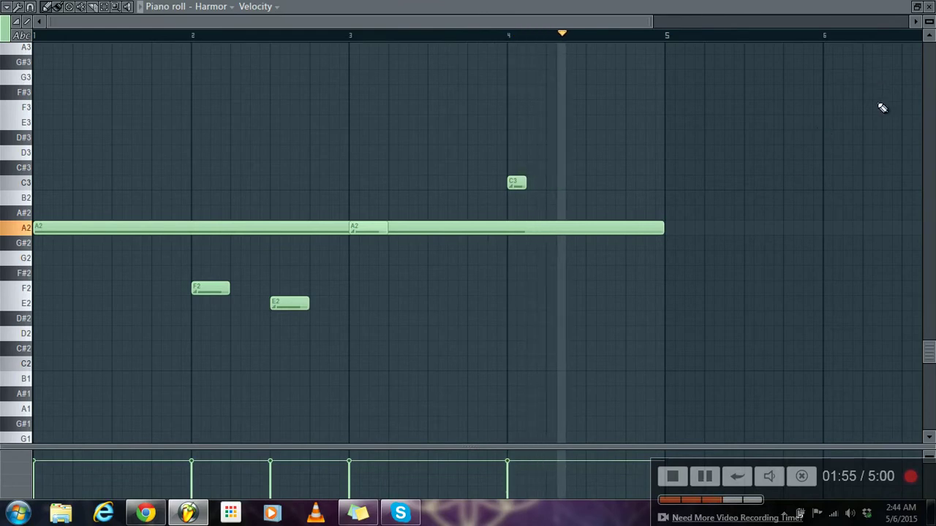
key(space)
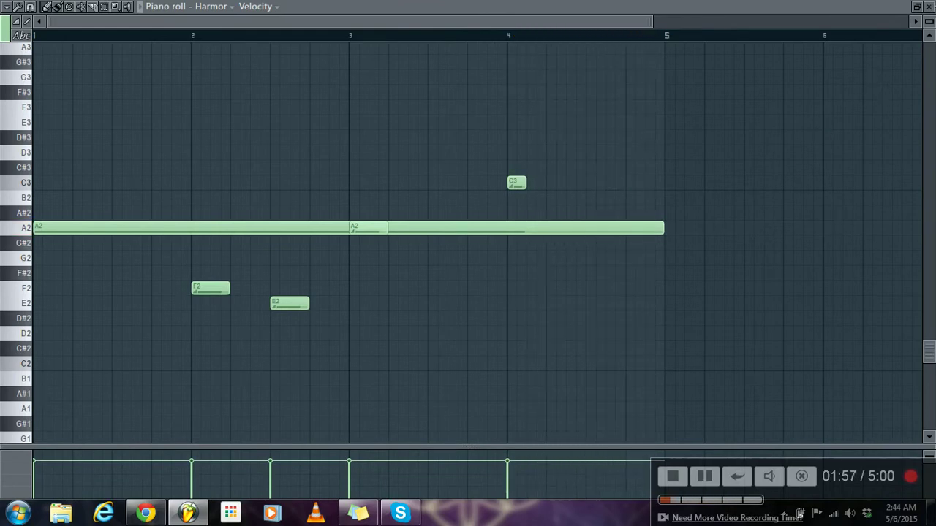
click(928, 7)
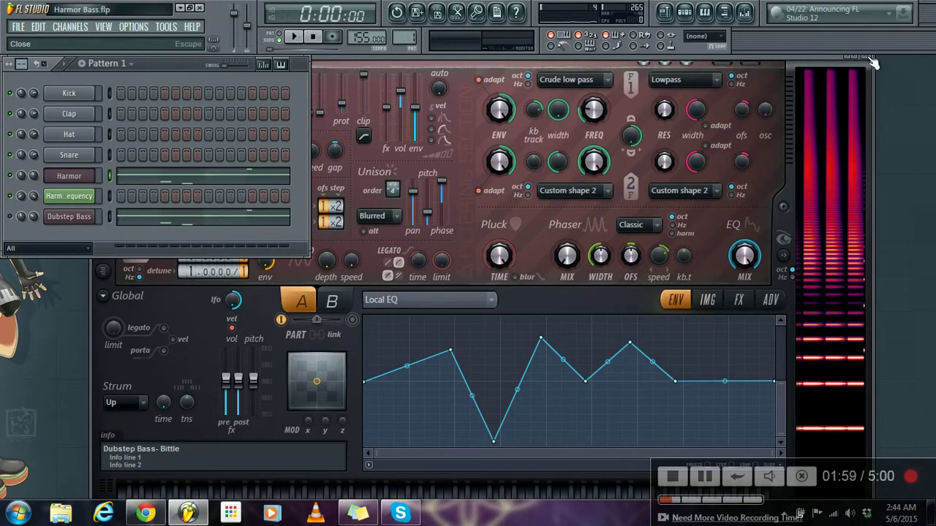
On Harmor's FX page, compare the bass with distortion Off, then set distortion to Log.
click(739, 300)
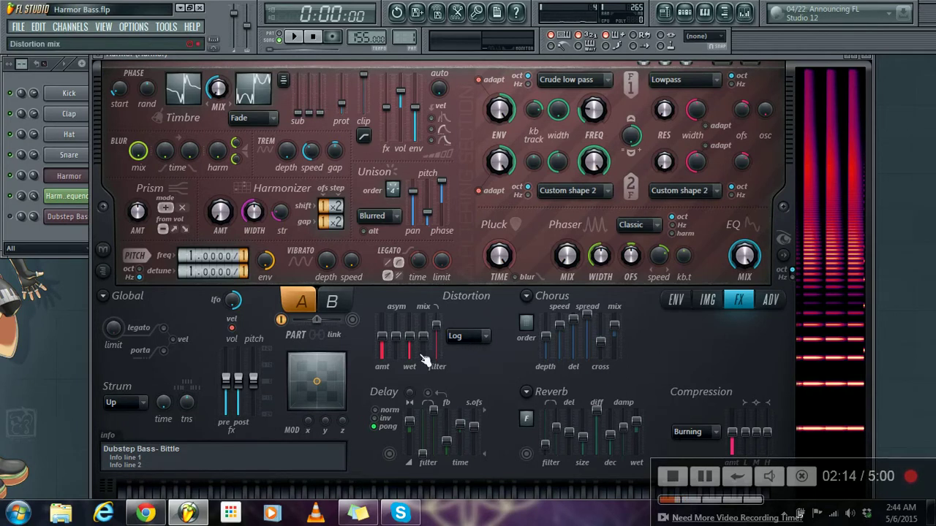
click(460, 340)
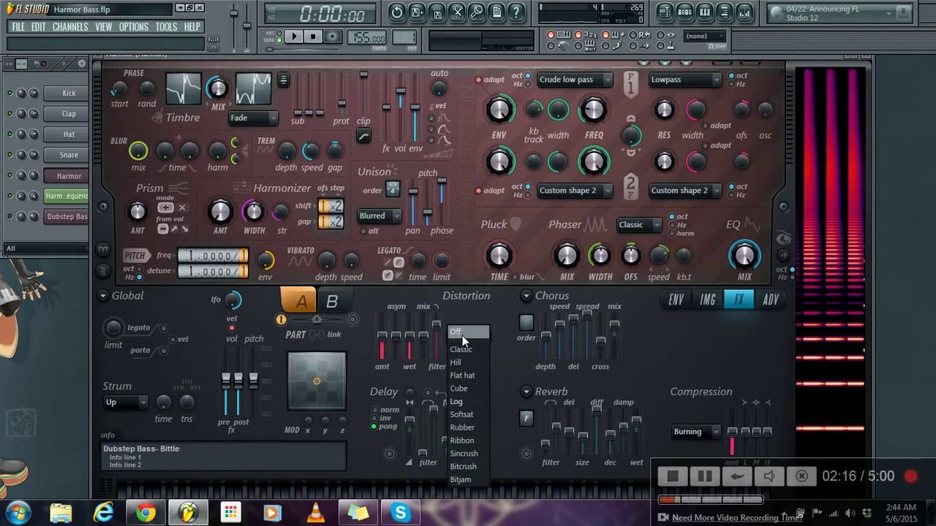
click(462, 335)
key(space)
Play the song and keep the Compression type on Burning.
key(space)
click(465, 337)
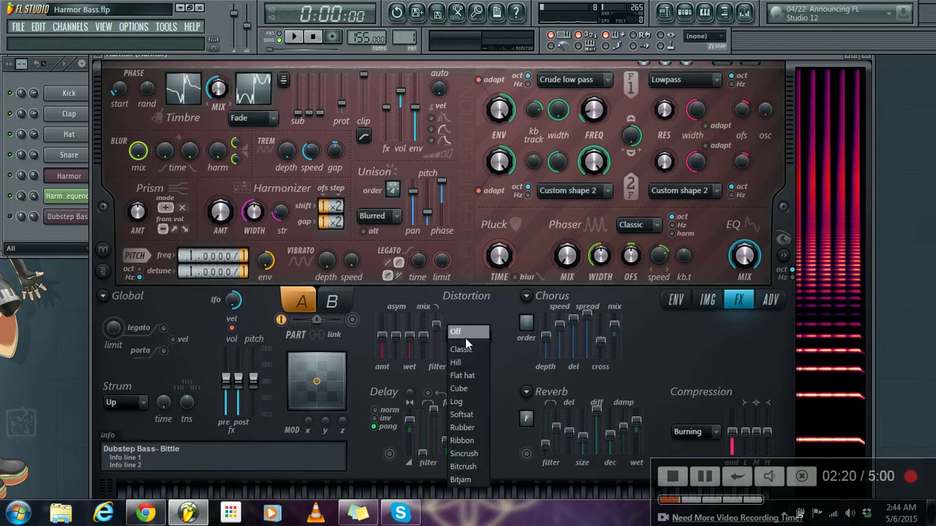
click(468, 401)
key(space)
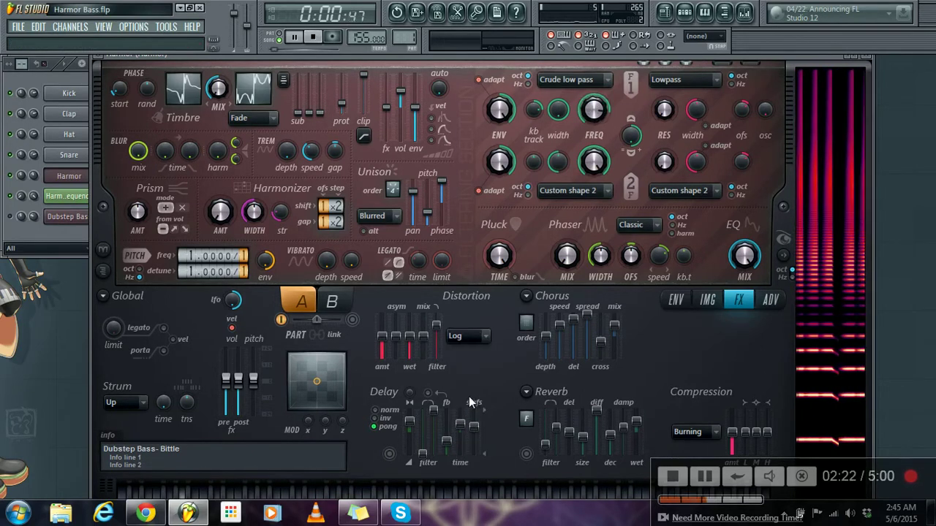
key(space)
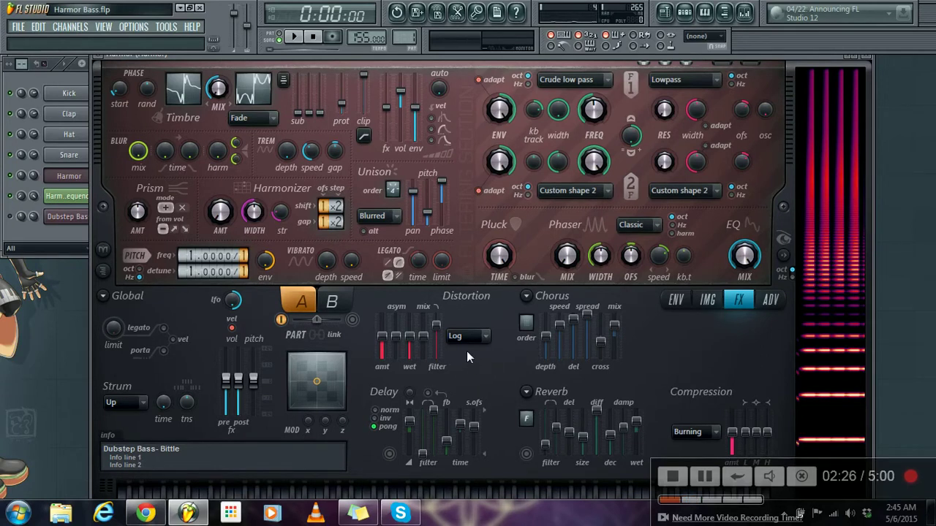
click(698, 433)
click(688, 479)
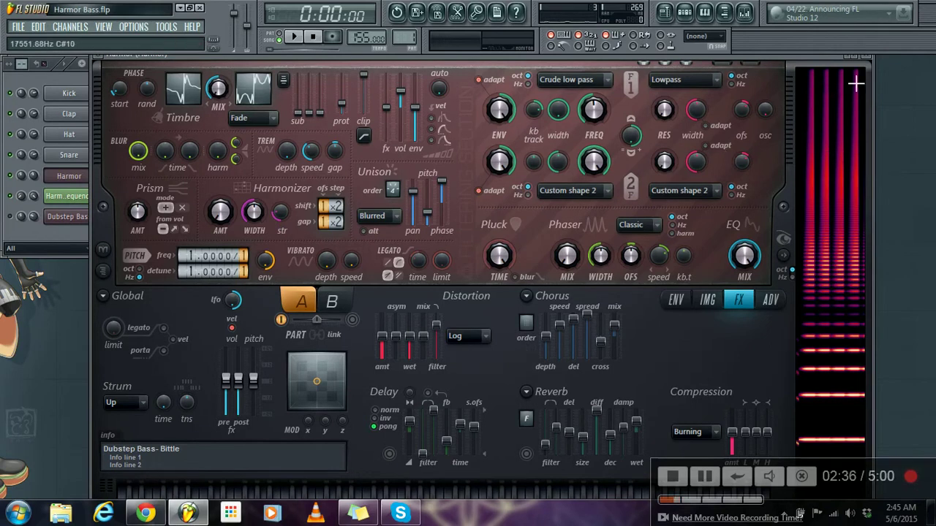
Close Harmor, float the Playlist window, then reopen Harmor alongside it.
click(870, 59)
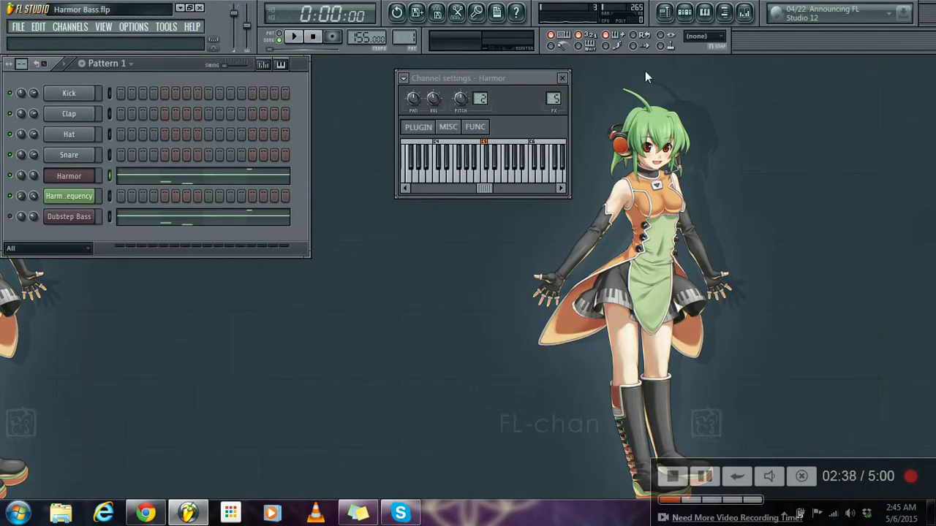
click(664, 12)
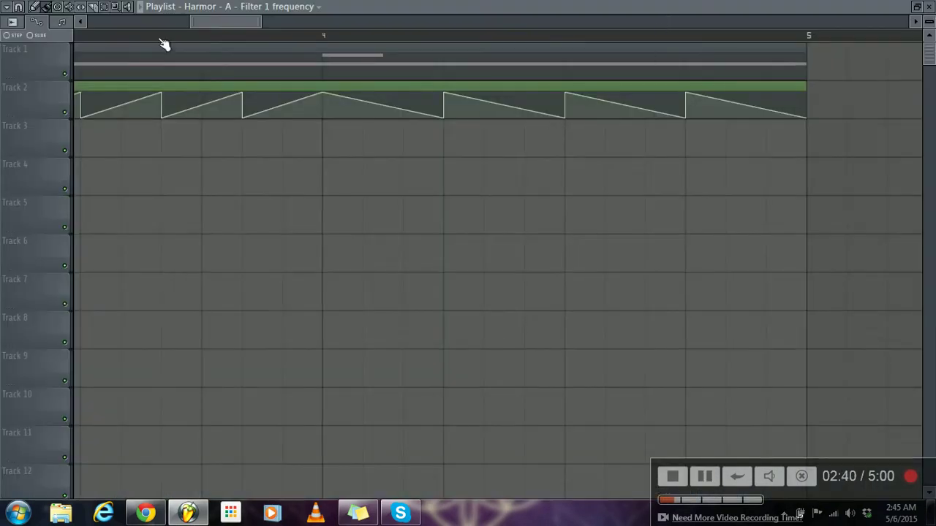
drag(262, 24, 96, 26)
double_click(403, 6)
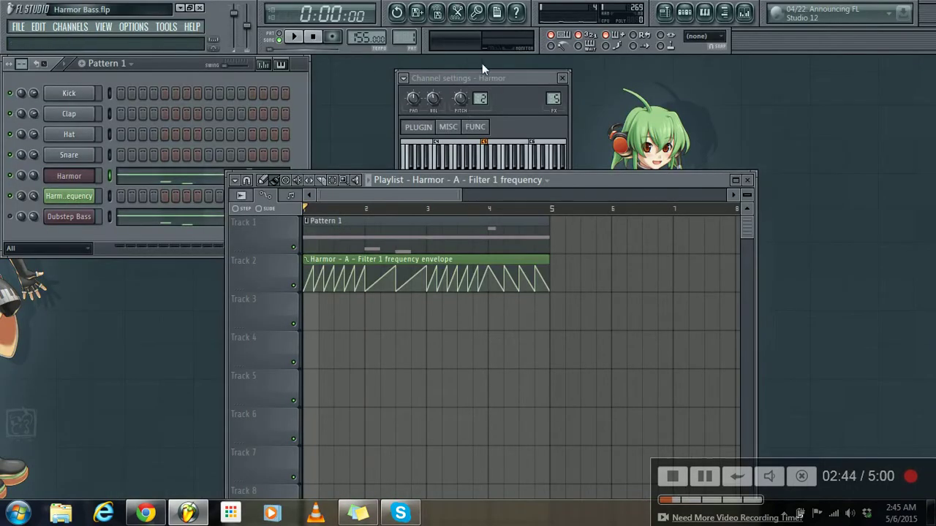
drag(627, 176, 700, 56)
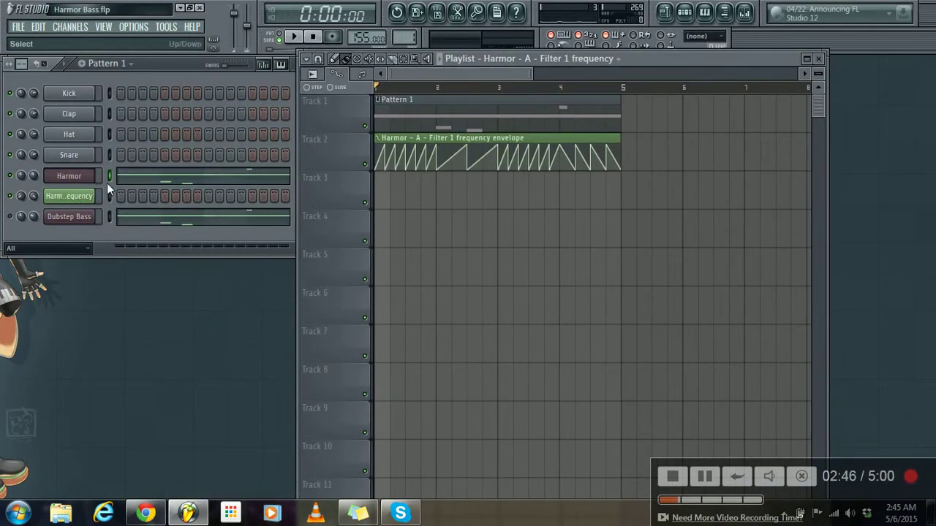
click(94, 184)
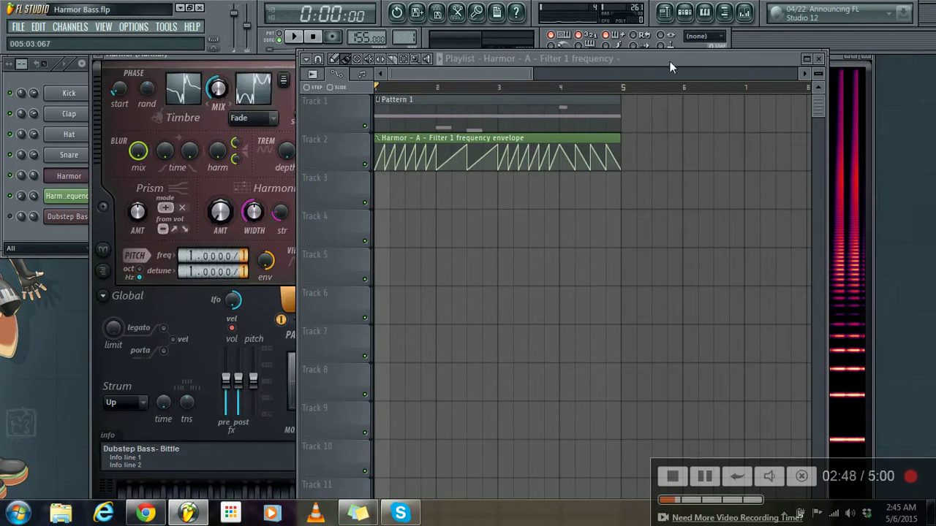
drag(668, 60, 592, 248)
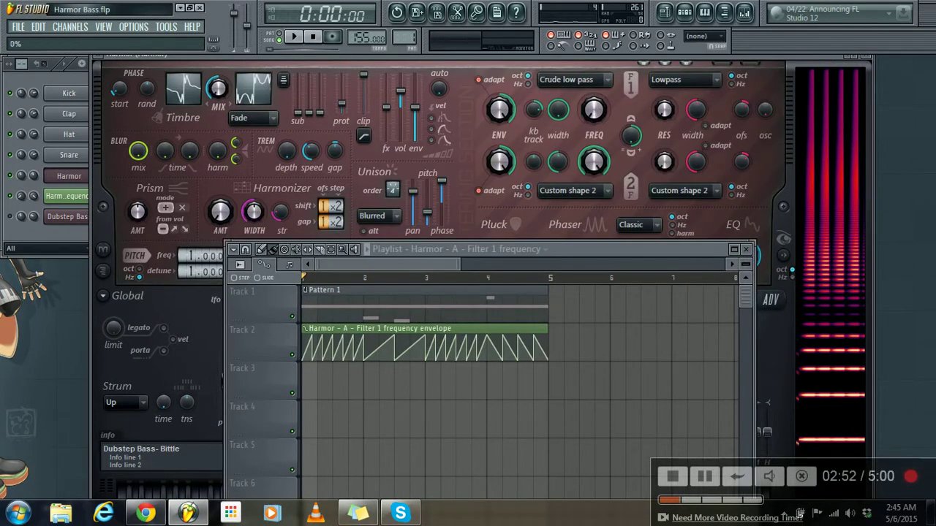
Create an automation clip for Filter 1 FREQ and delete the extra clip on Track 3.
right_click(591, 115)
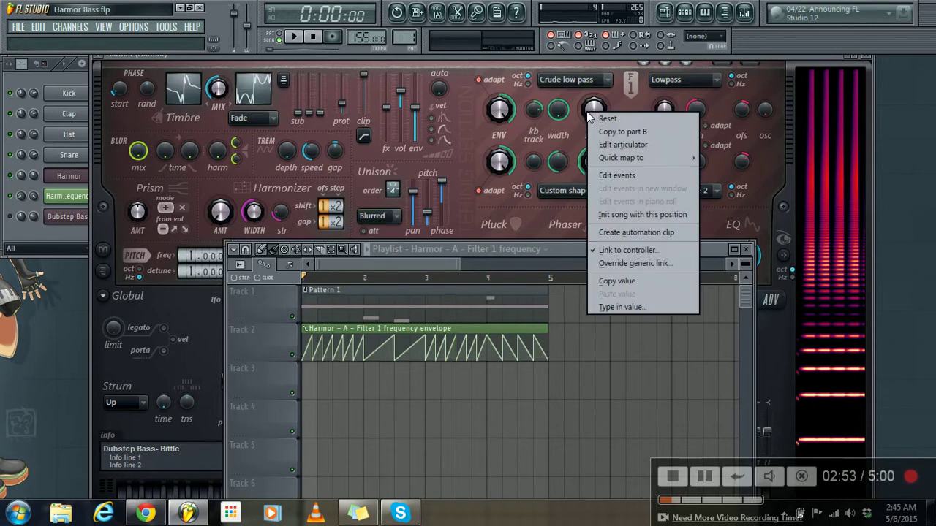
click(636, 233)
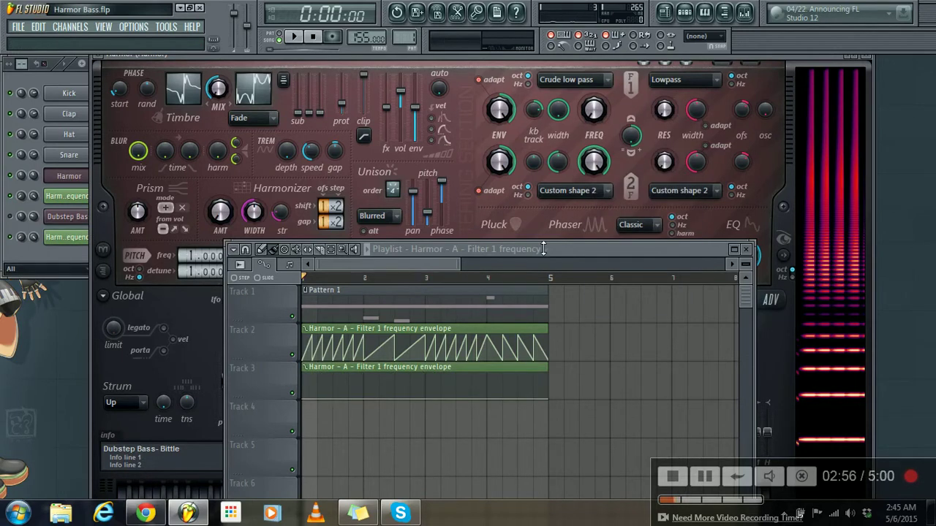
drag(570, 250, 537, 66)
double_click(537, 66)
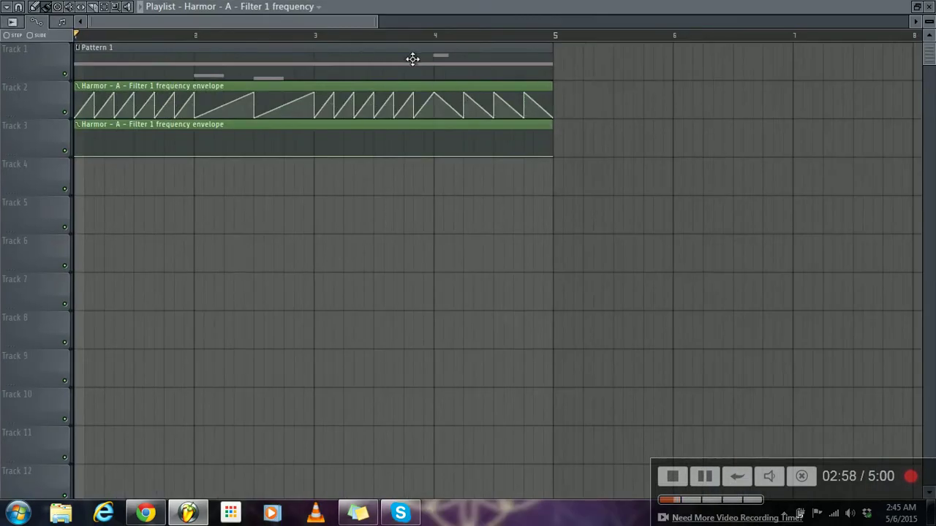
right_click(322, 133)
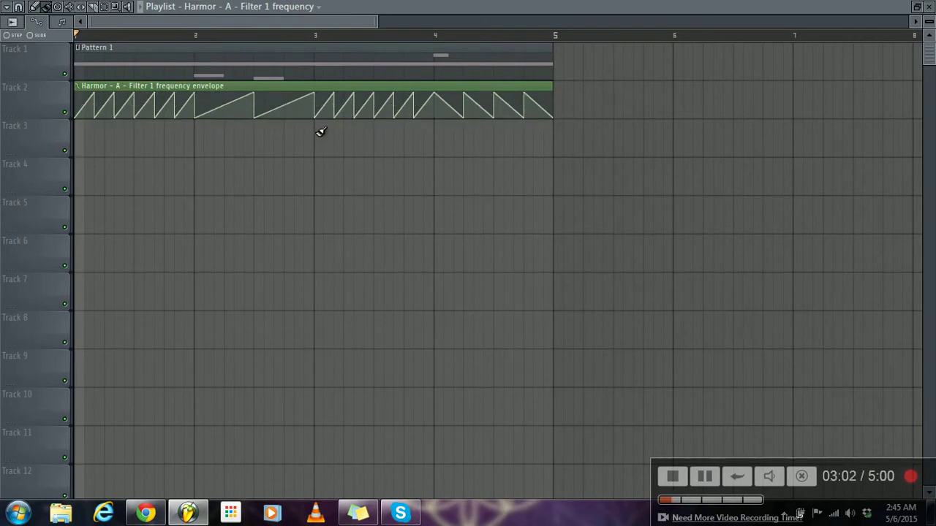
double_click(388, 11)
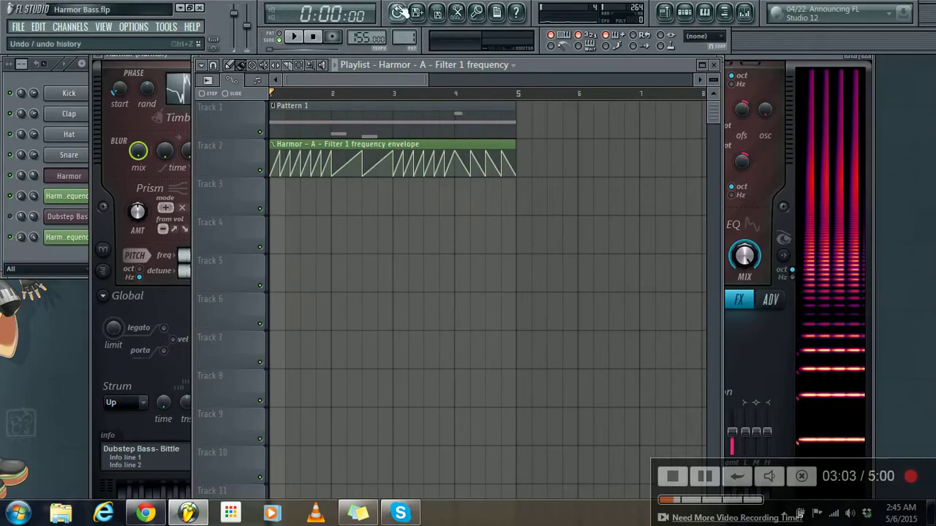
Move Insert 5's Parametric EQ 2 band 5 to 1602 Hz and band 2 to 90 Hz, then close both windows.
click(719, 64)
click(749, 22)
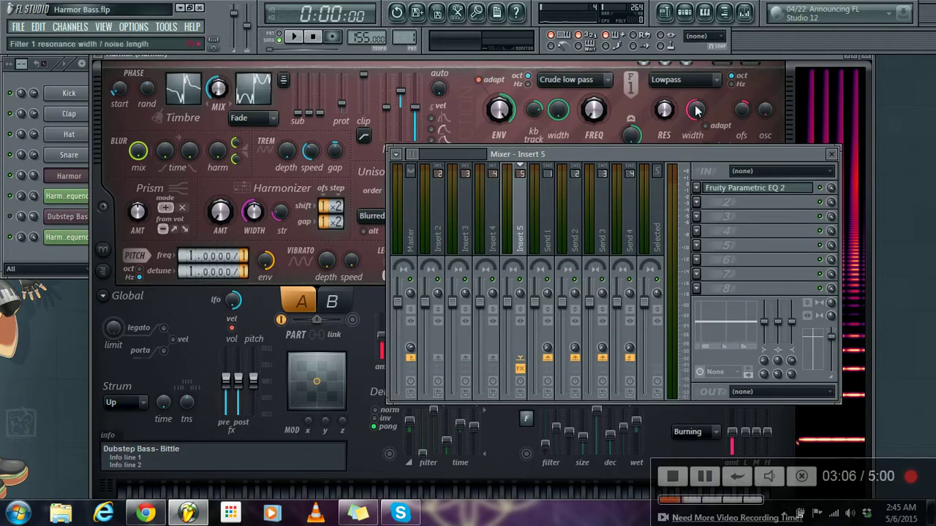
click(752, 188)
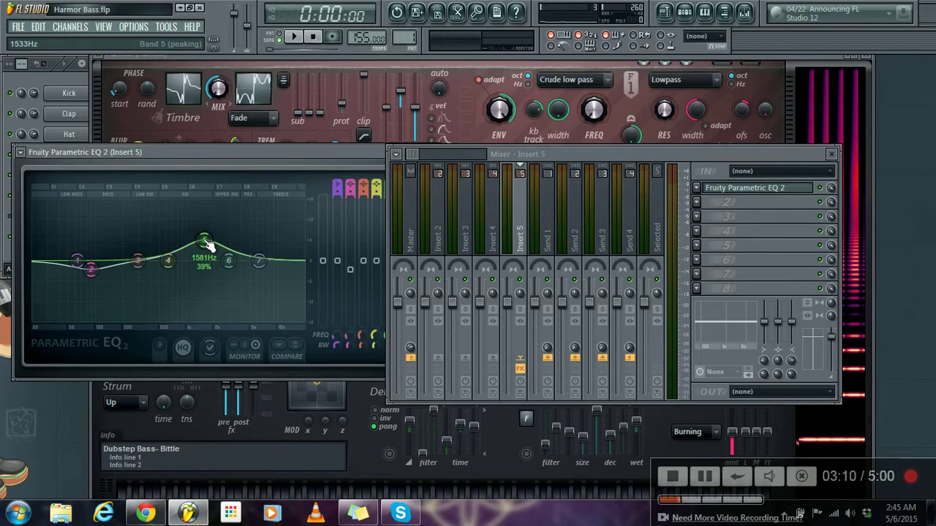
drag(206, 242, 204, 241)
drag(91, 270, 92, 272)
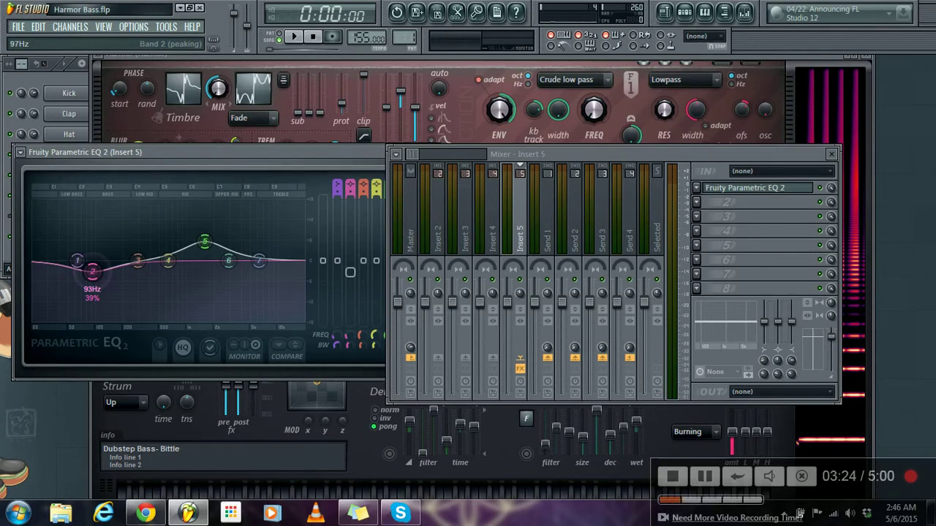
drag(93, 272, 93, 276)
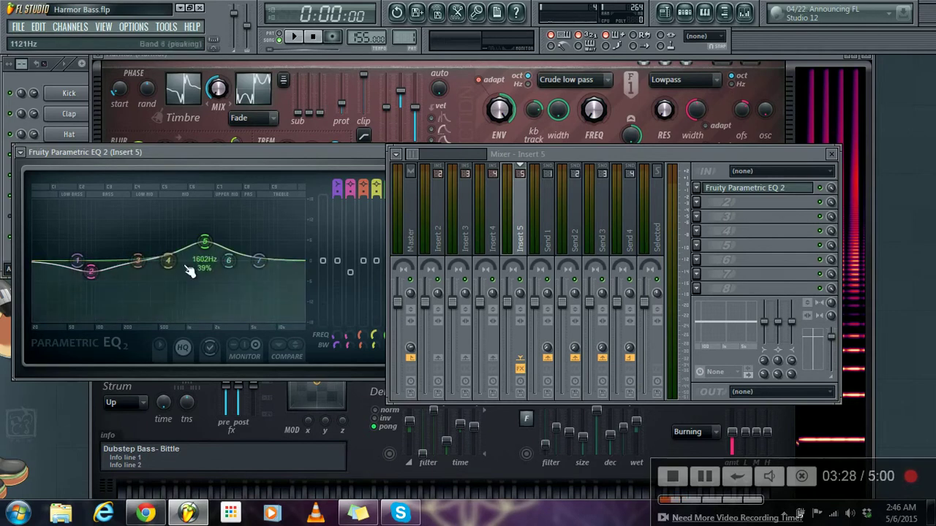
click(831, 153)
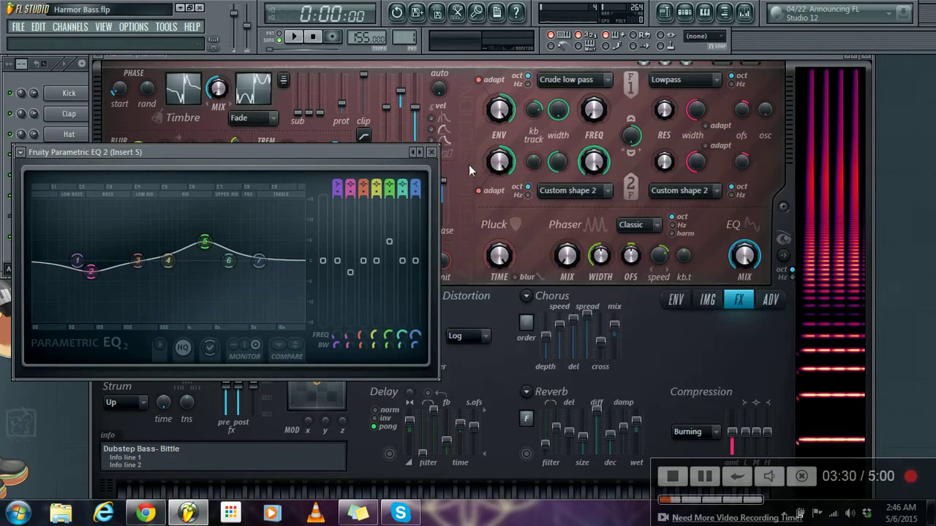
click(433, 152)
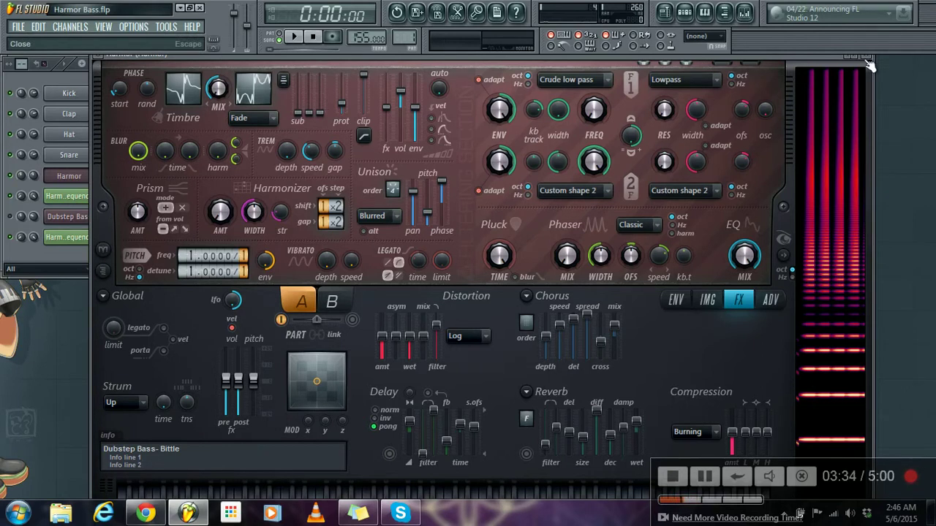
Close the Harmor plugin window, leaving the Channel Rack and channel settings visible.
click(868, 62)
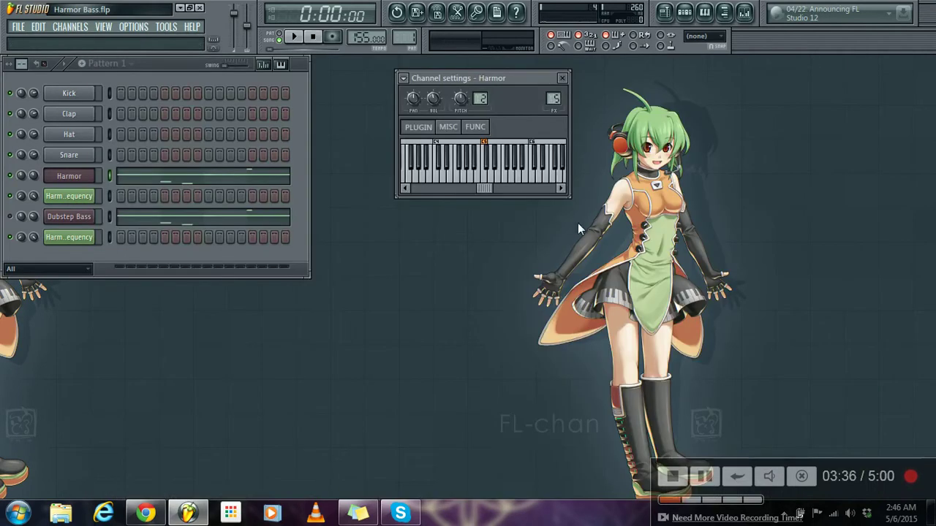